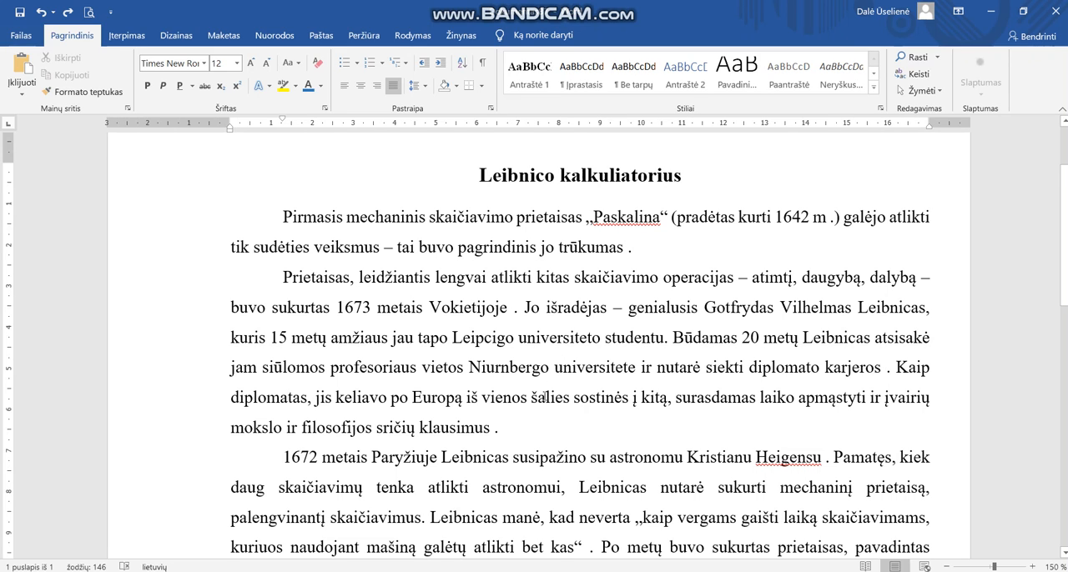
Delete the space before the period after "trūkumas" in the first paragraph.
click(627, 248)
key(BackSpace)
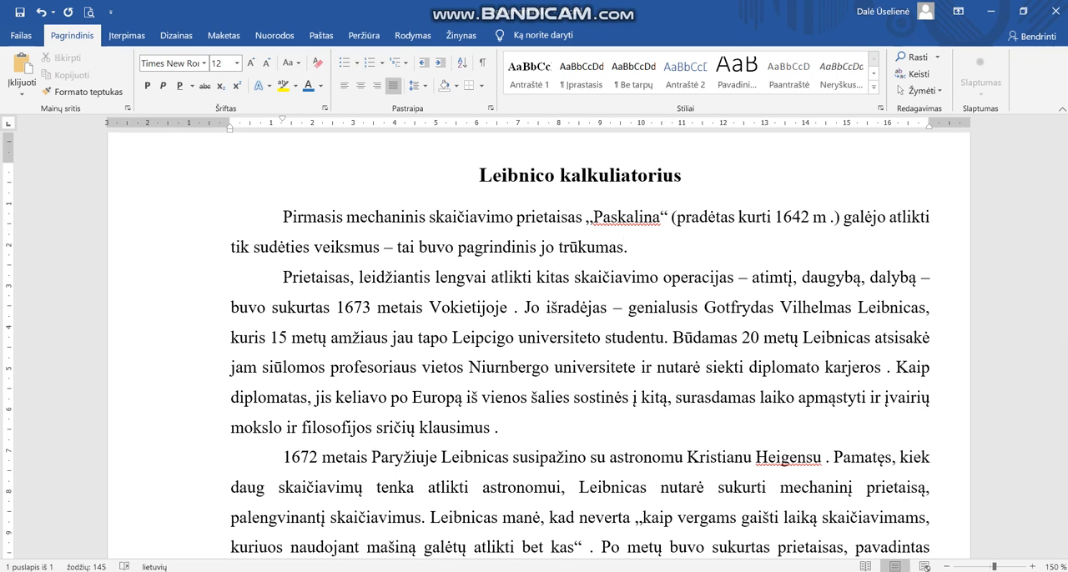
scroll(534, 334, down, 5)
scroll(534, 333, up, 3)
scroll(579, 353, up, 1)
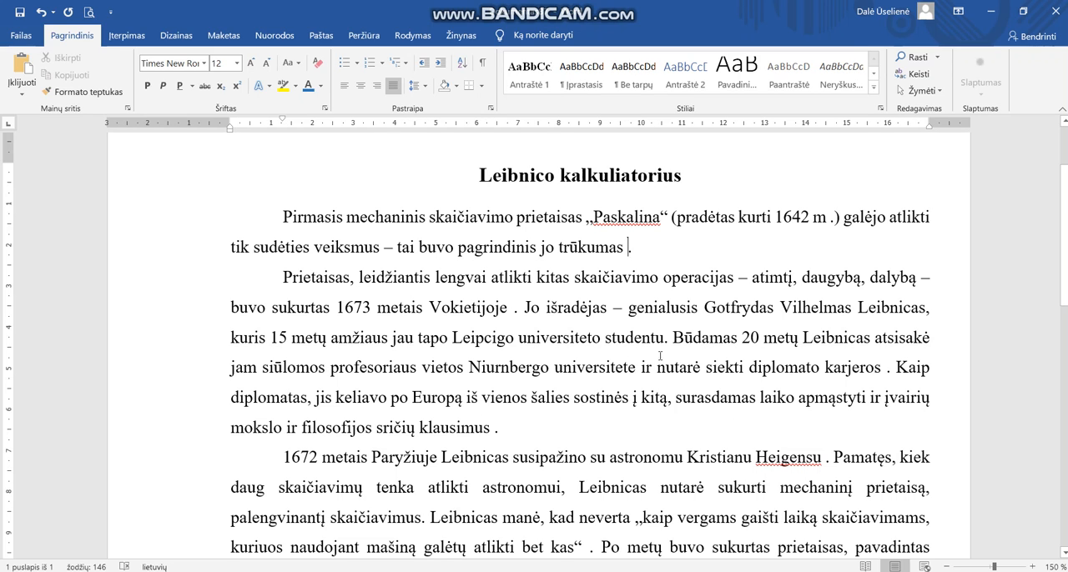
Search the document for a space followed by a period and examine the highlighted occurrences.
click(917, 59)
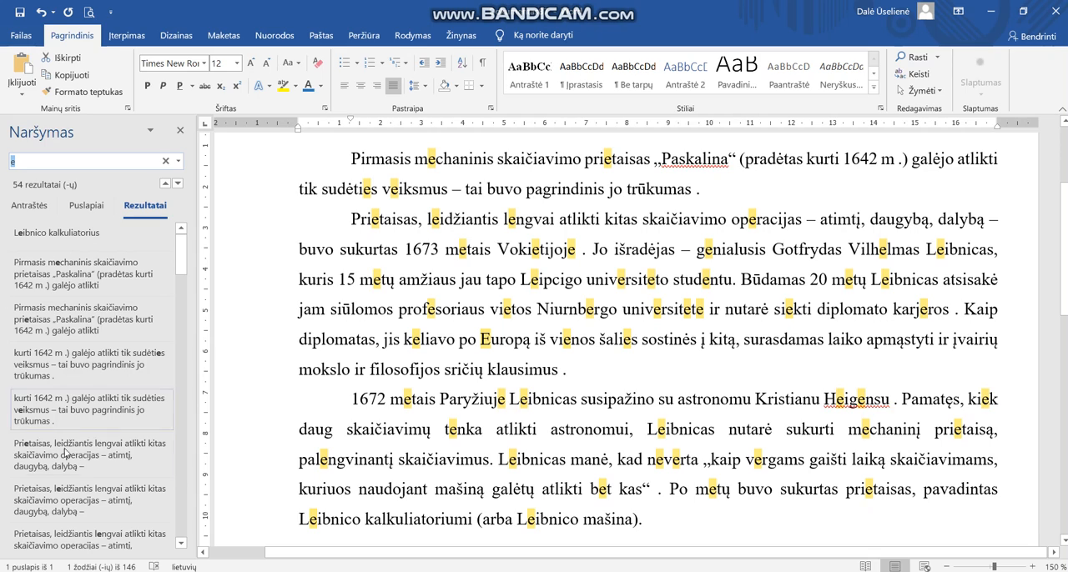
click(165, 161)
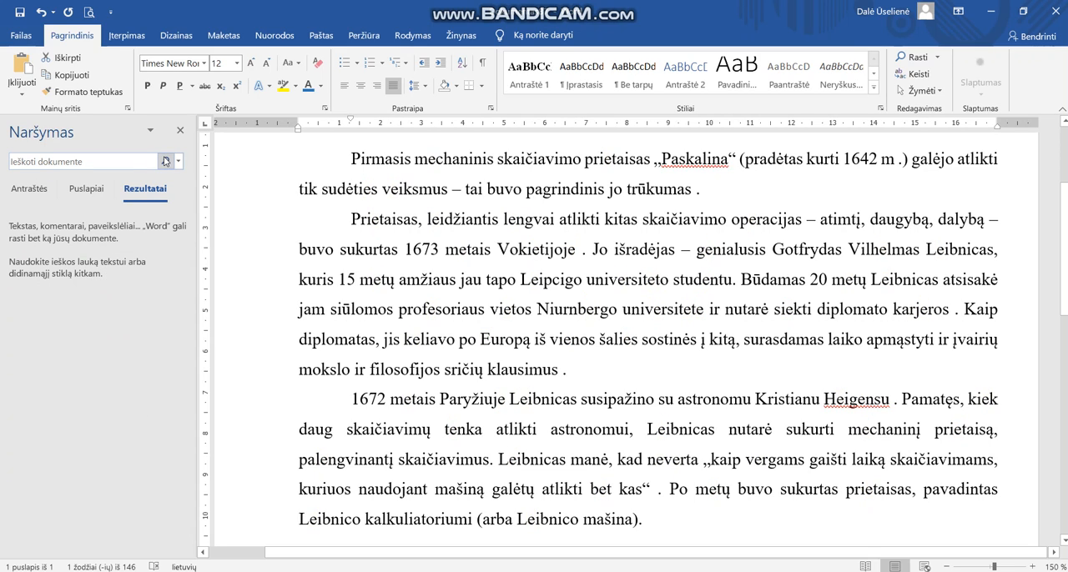
click(15, 161)
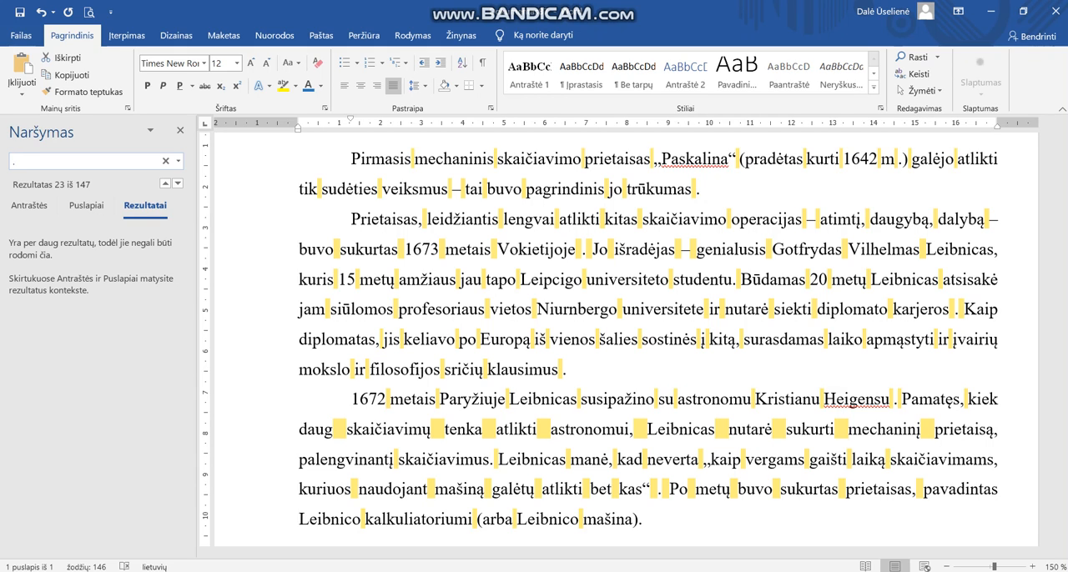
text(.)
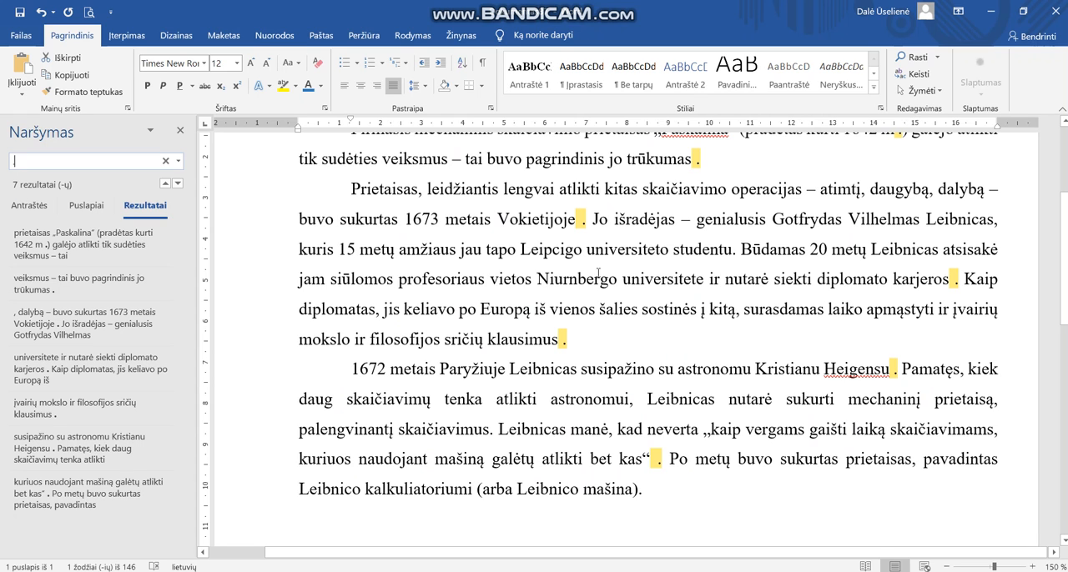
scroll(734, 231, up, 3)
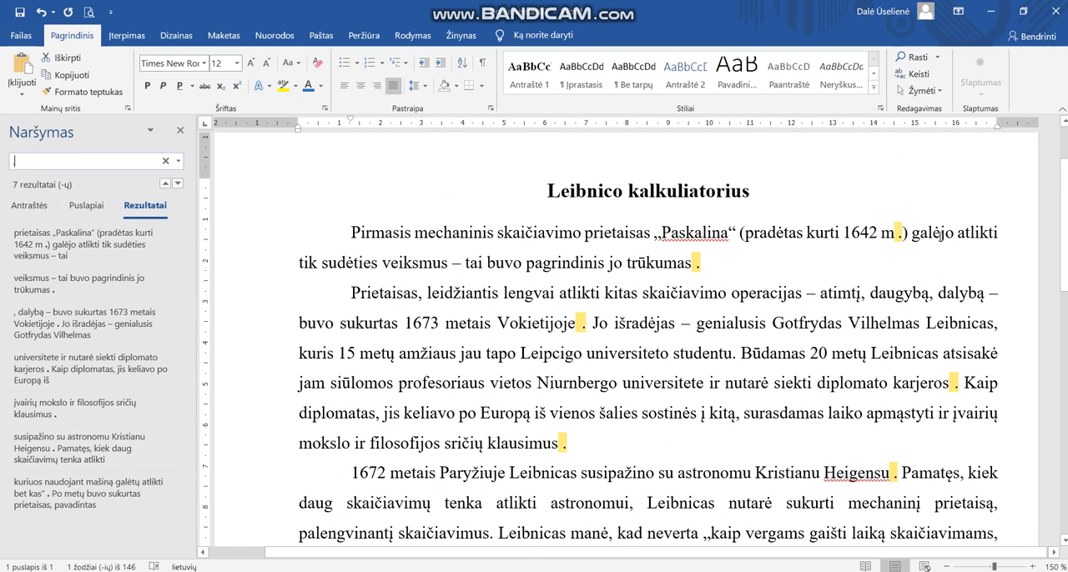
scroll(921, 400, down, 3)
scroll(921, 401, down, 1)
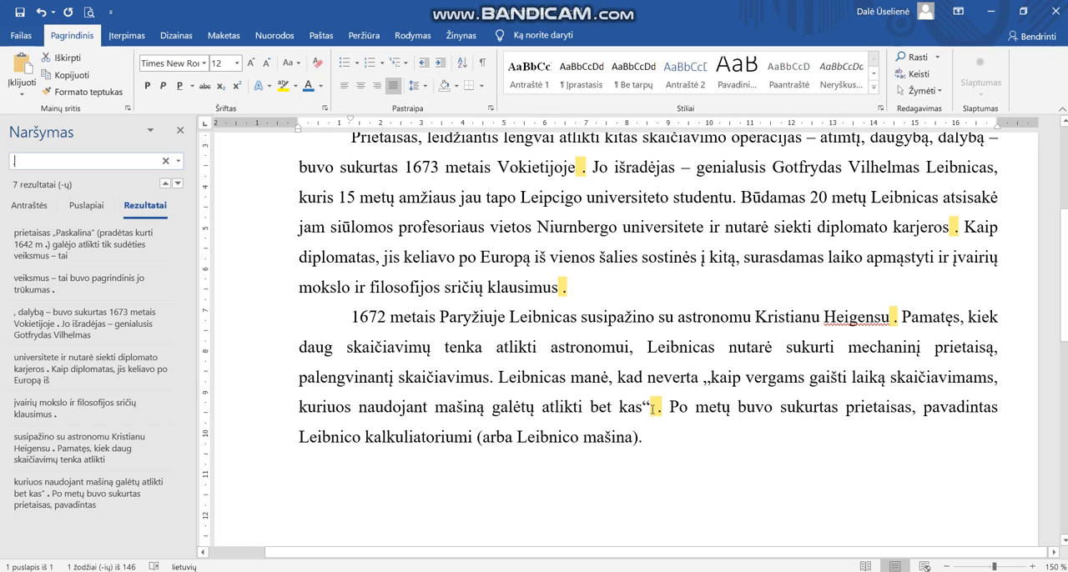
scroll(631, 257, up, 3)
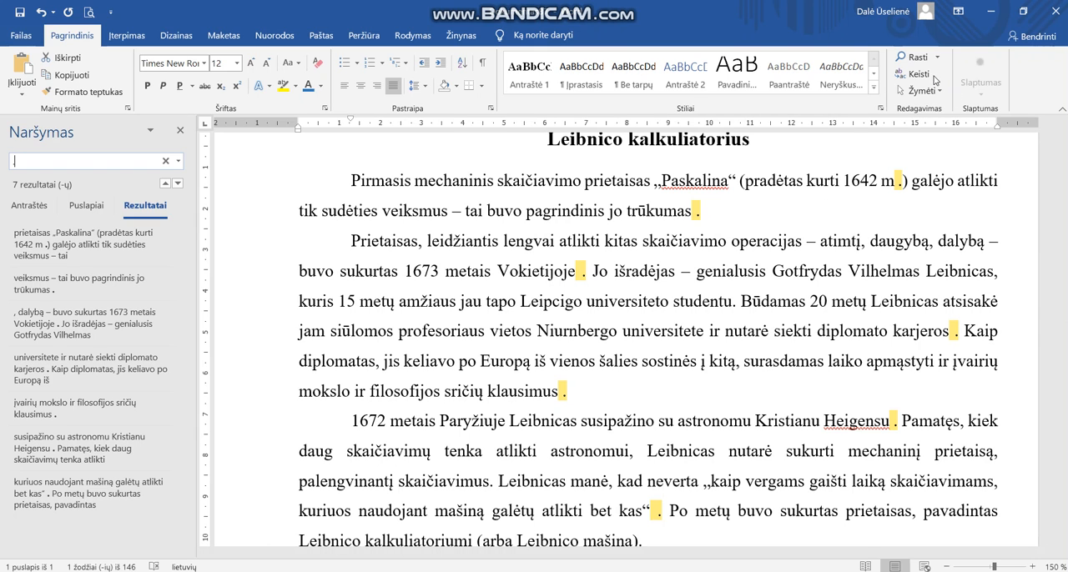
Replace every space-plus-period with a plain period throughout the document, and close the replace dialog and navigation pane.
click(920, 77)
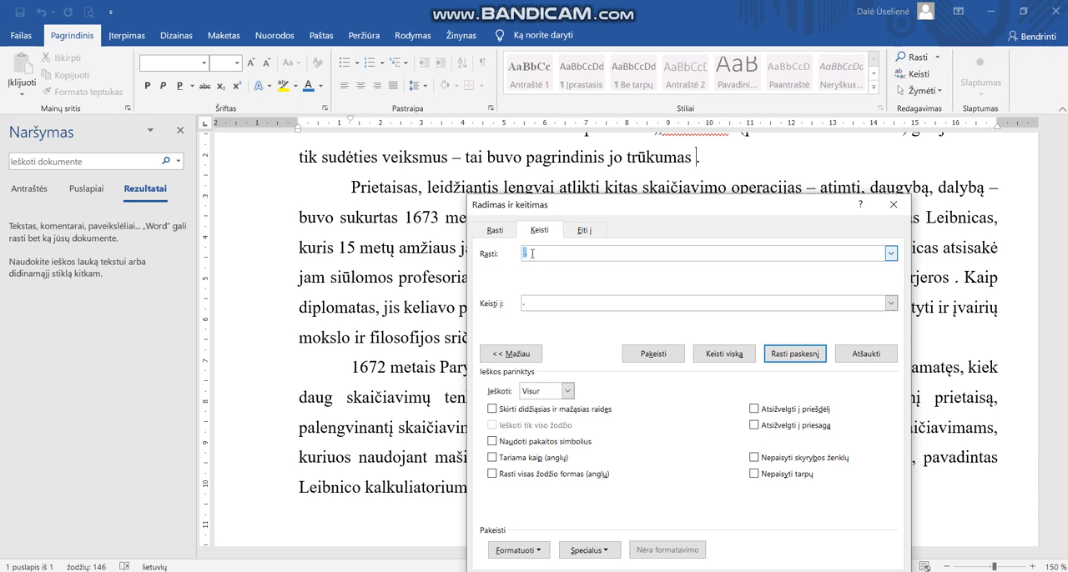
click(529, 303)
click(534, 250)
click(533, 303)
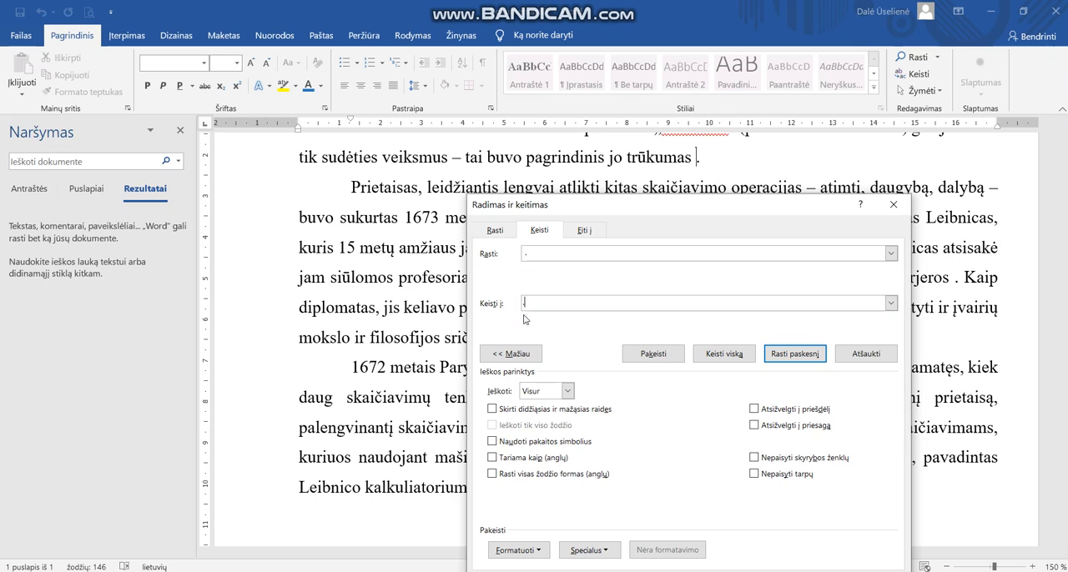
click(730, 356)
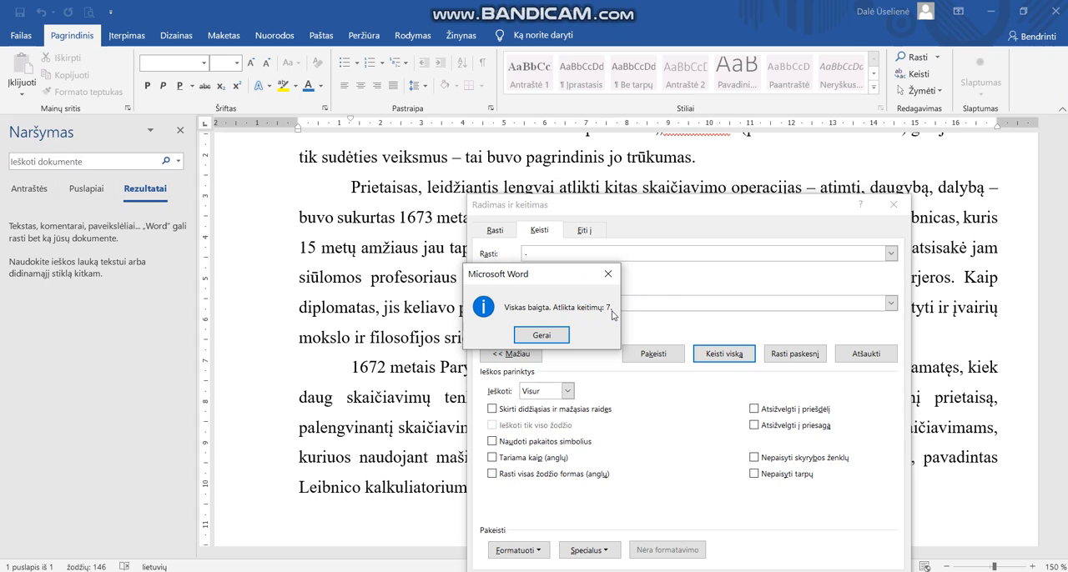
click(542, 338)
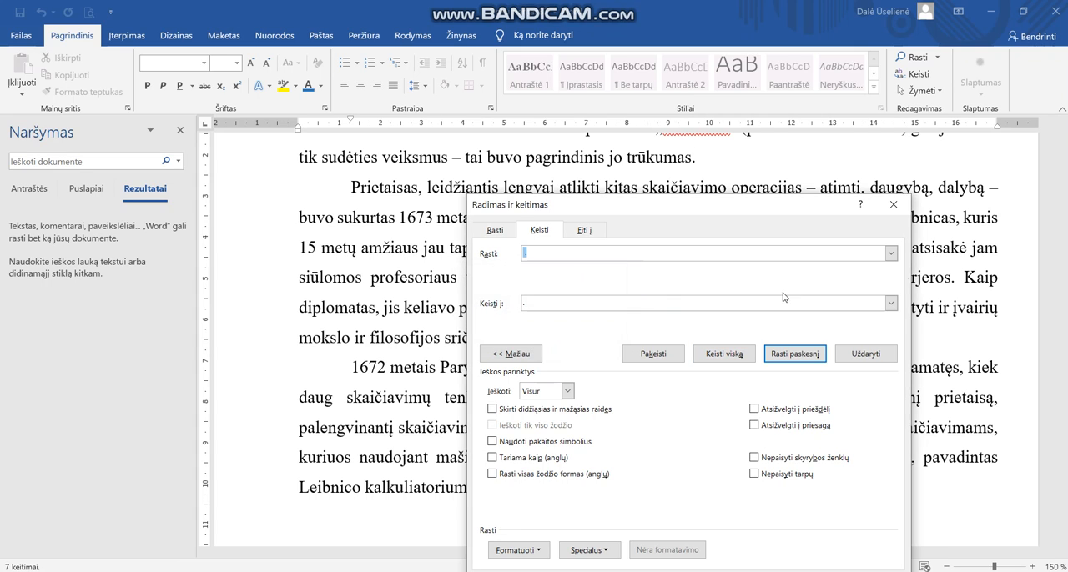
click(898, 209)
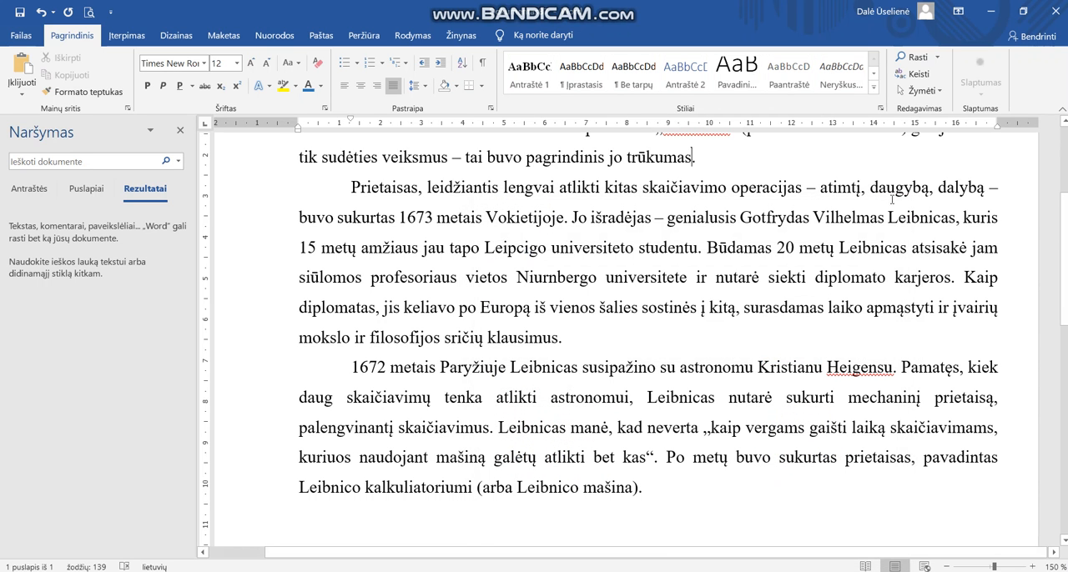
click(179, 131)
scroll(672, 387, up, 3)
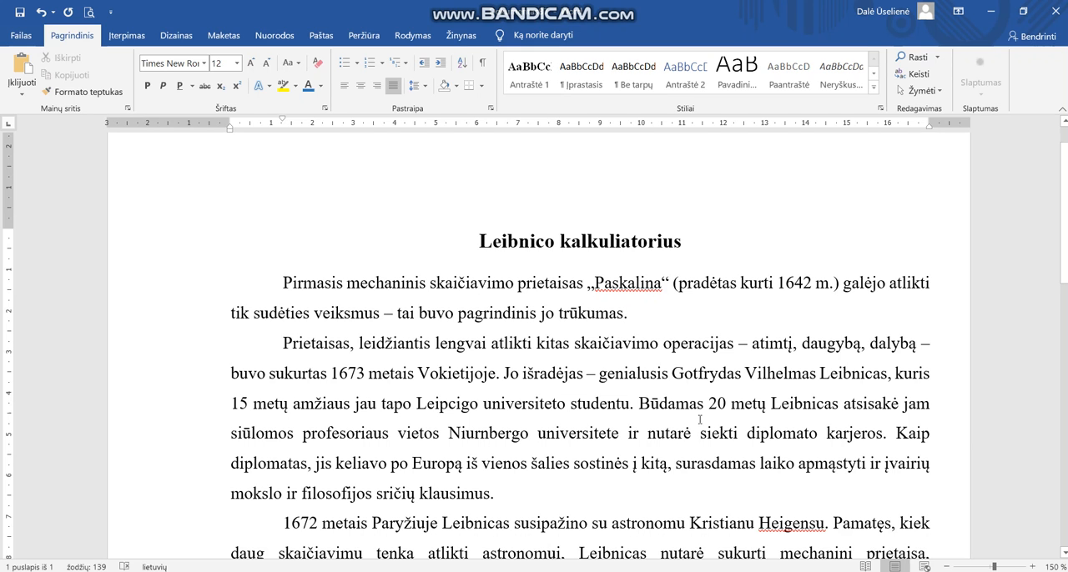
scroll(787, 420, down, 4)
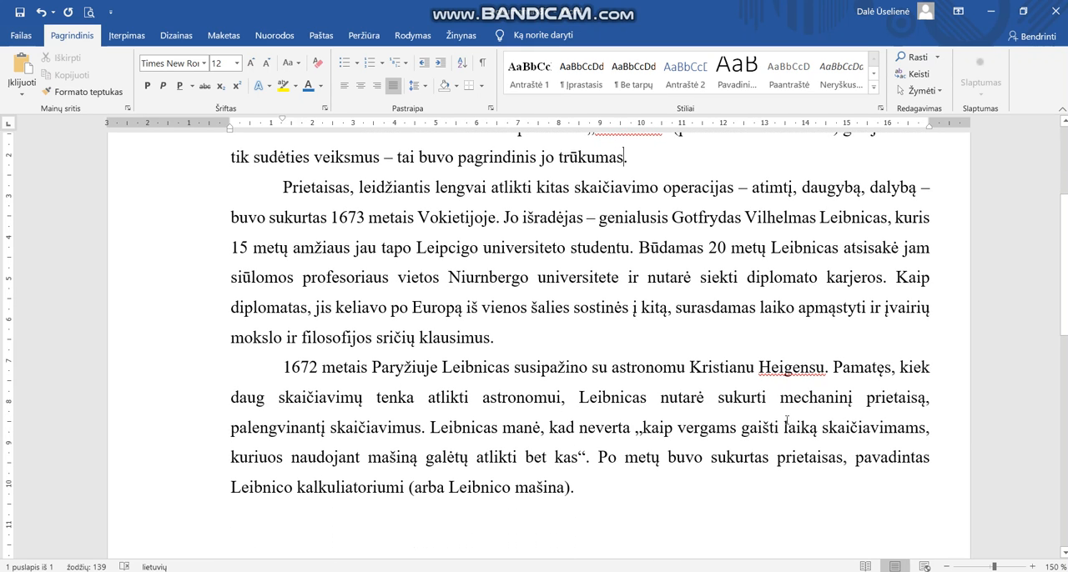
scroll(787, 419, up, 3)
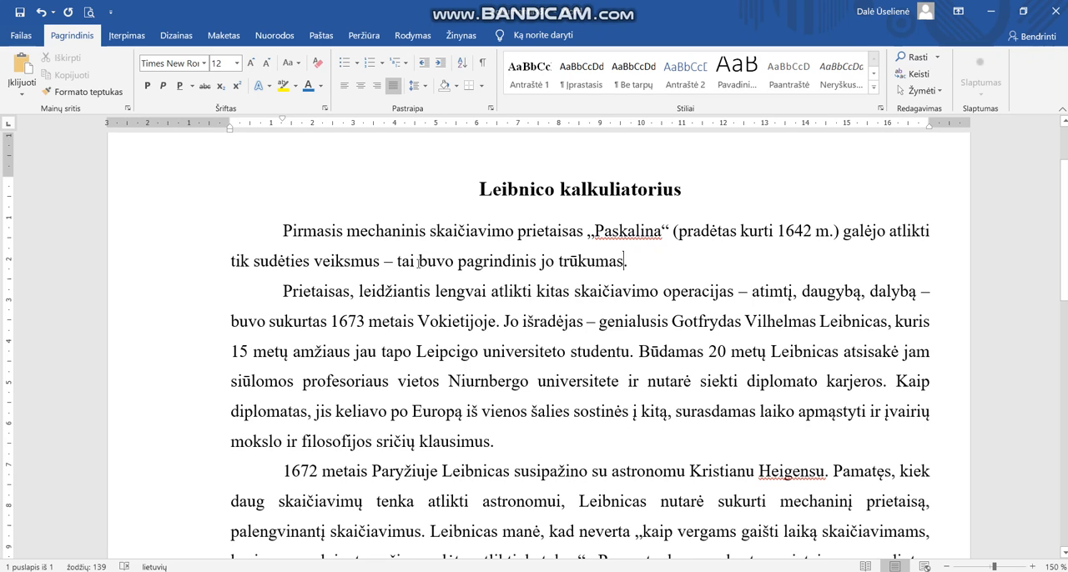
Set up a case-sensitive replacement that finds capital "L" and replaces it with "L".
click(920, 76)
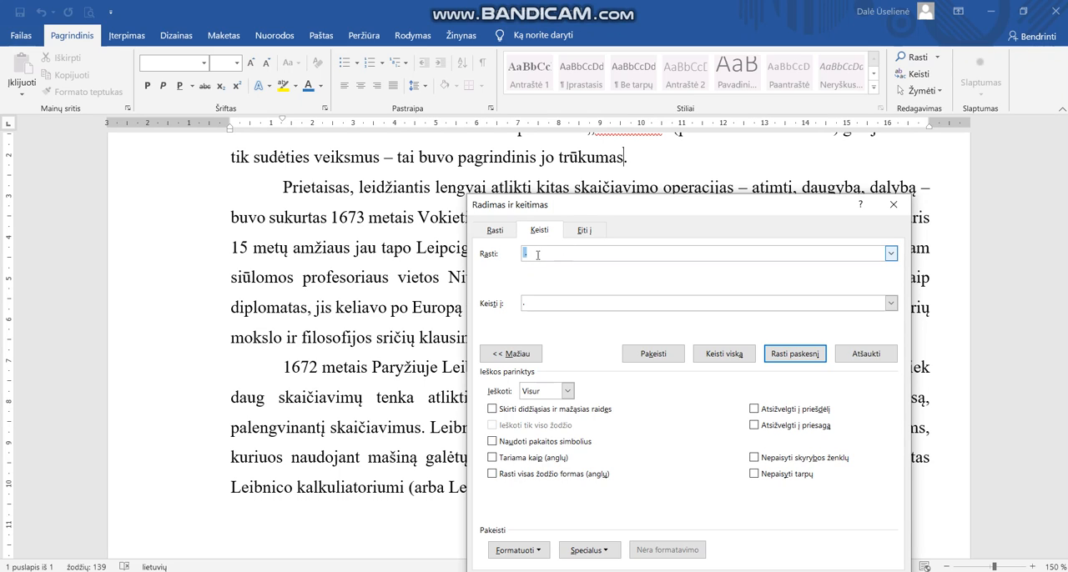
text(L)
click(494, 357)
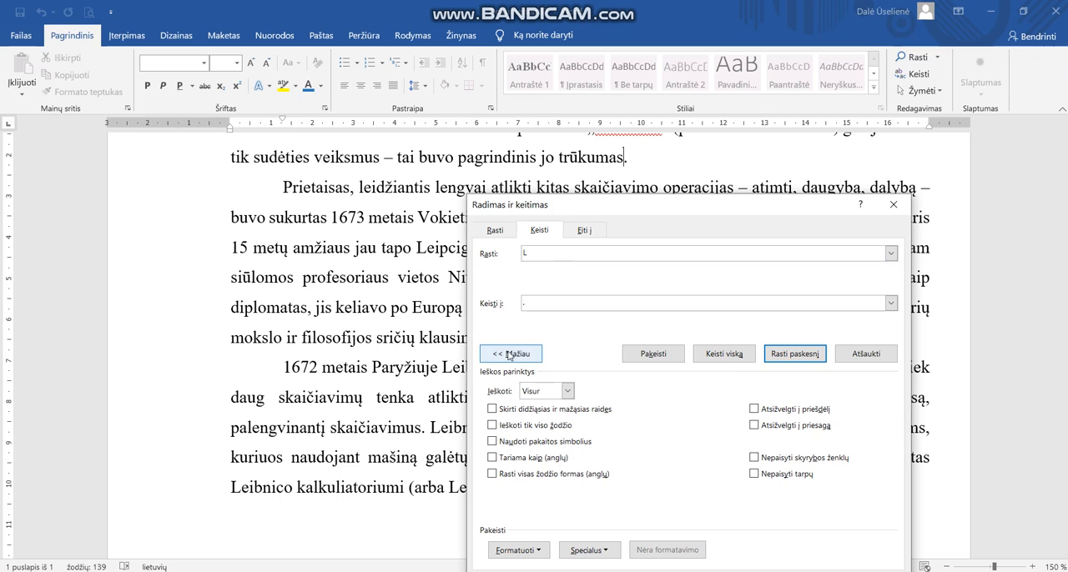
click(523, 357)
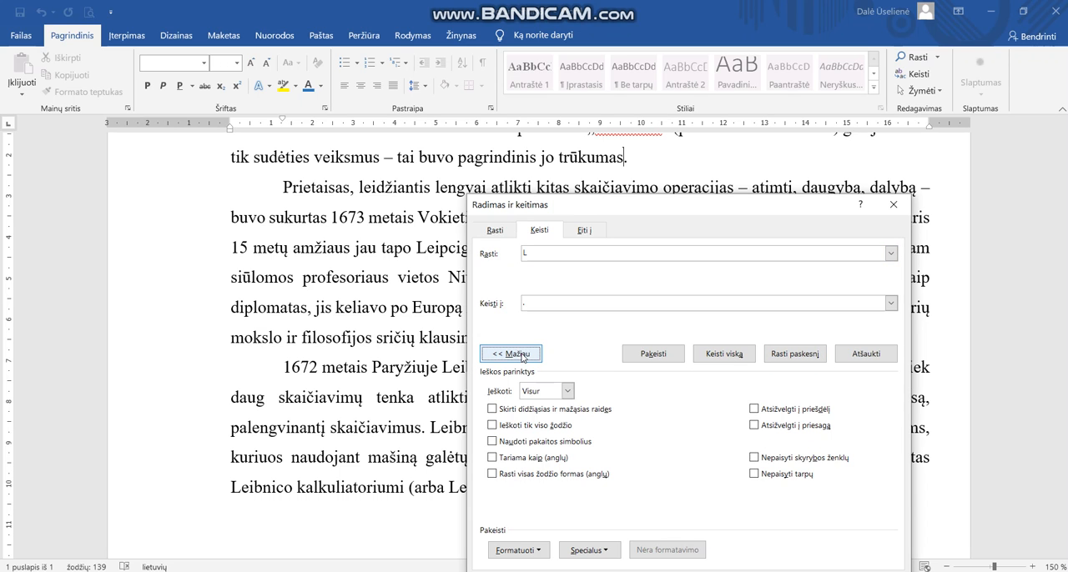
drag(697, 209, 686, 164)
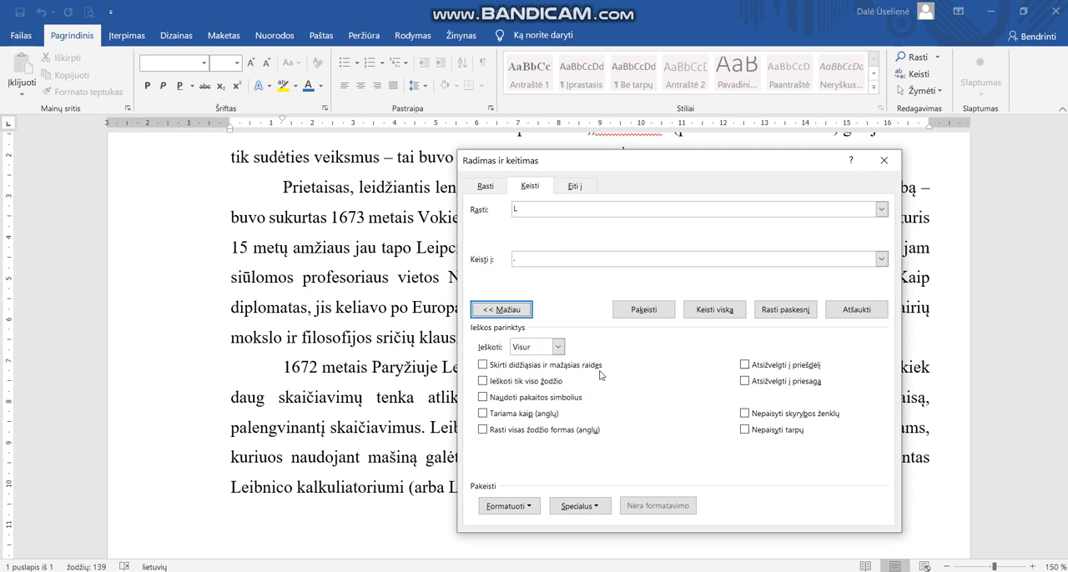
click(483, 366)
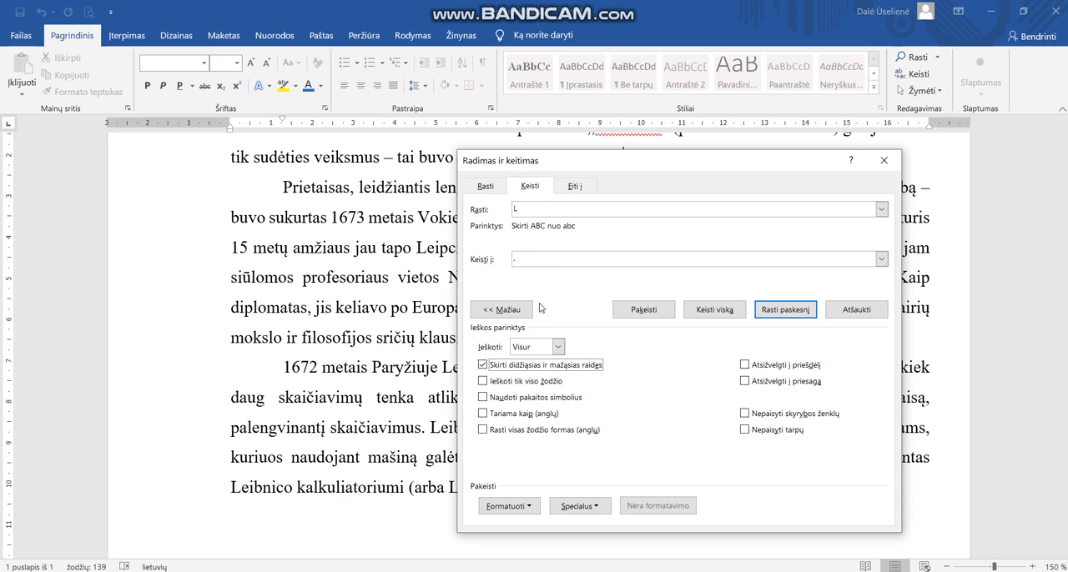
click(520, 260)
text(L)
Give the replacement text a bold (Paryškintasis) font style and the standard purple font colour.
click(525, 506)
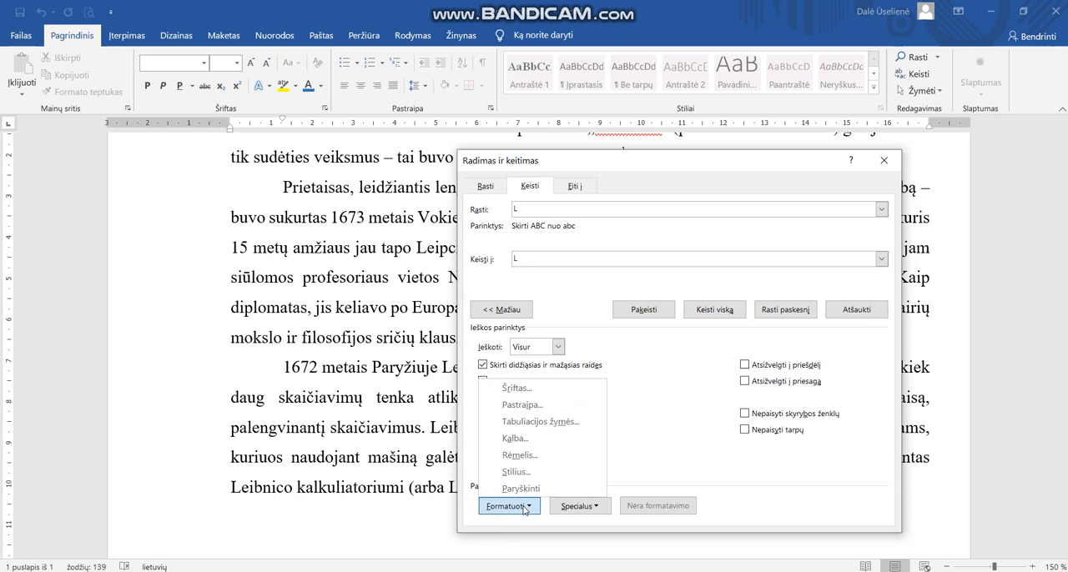
click(521, 389)
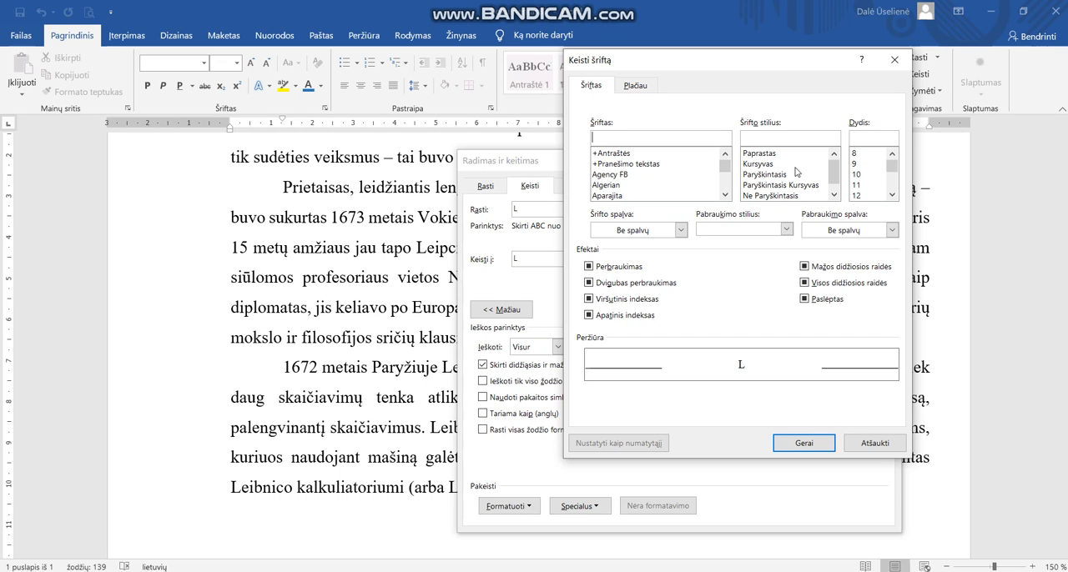
drag(835, 176, 835, 182)
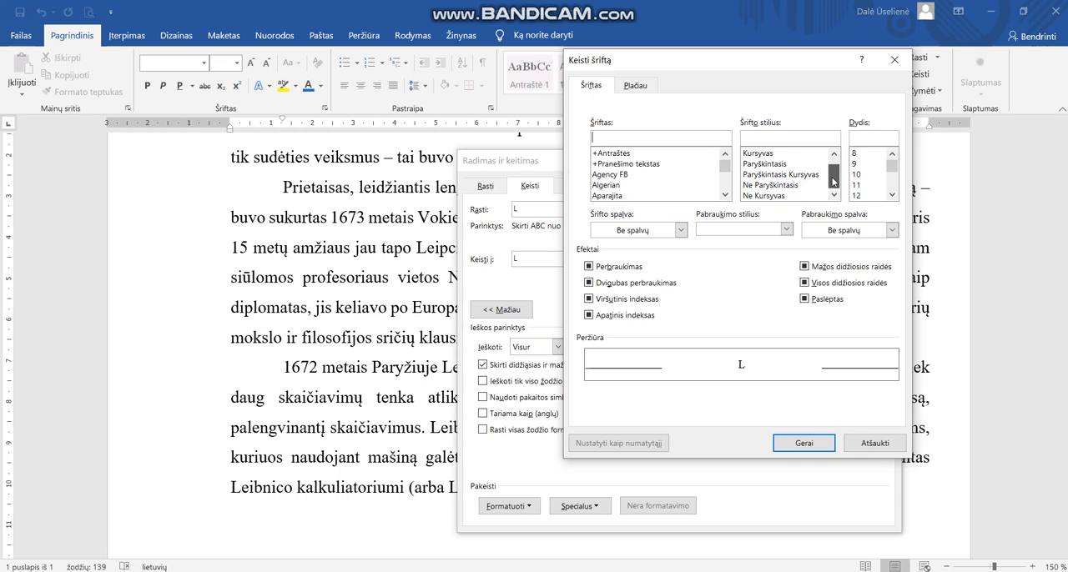
click(772, 165)
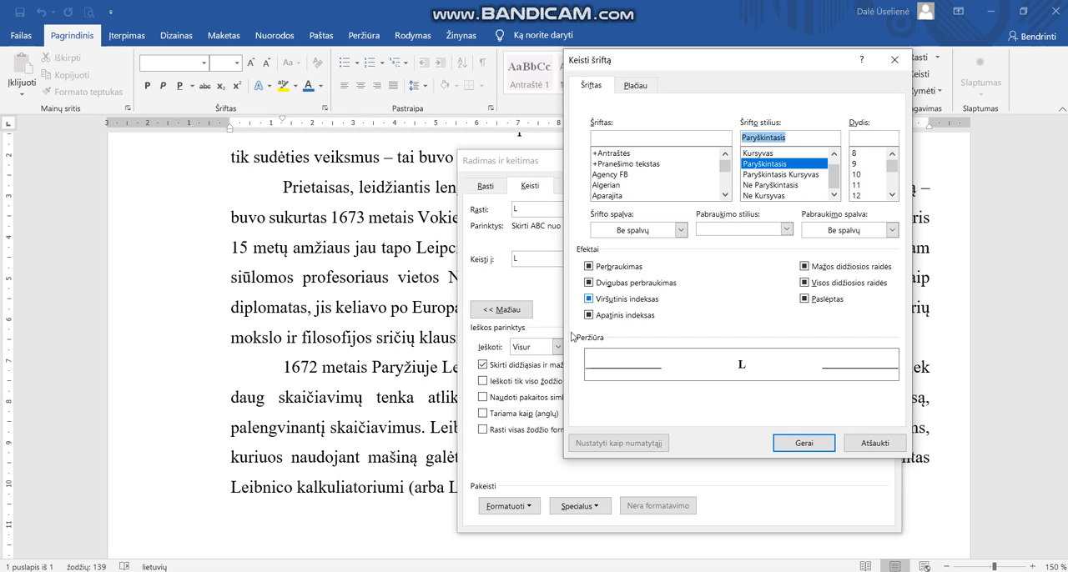
click(682, 231)
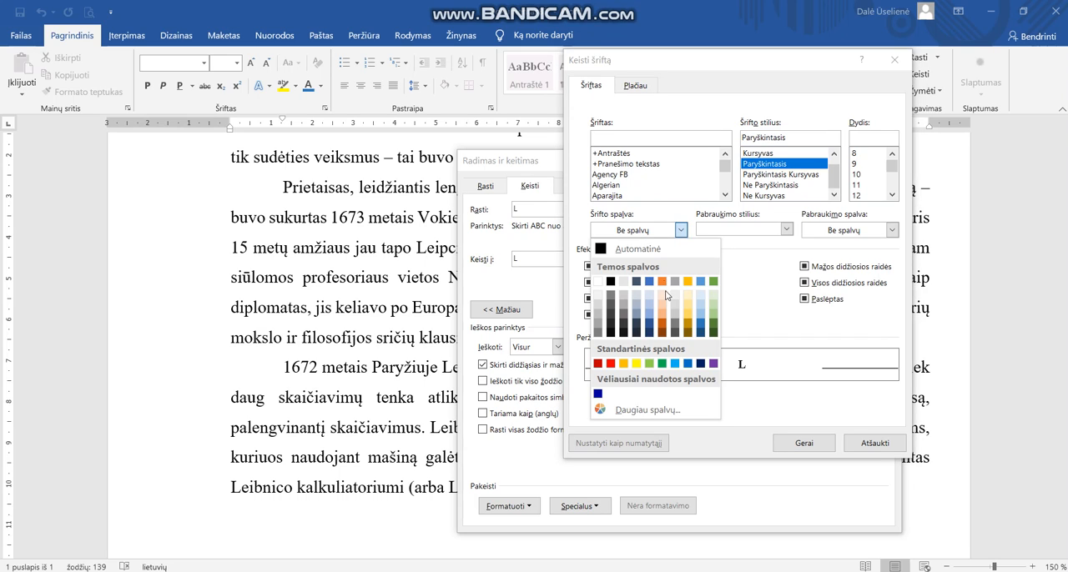
click(713, 365)
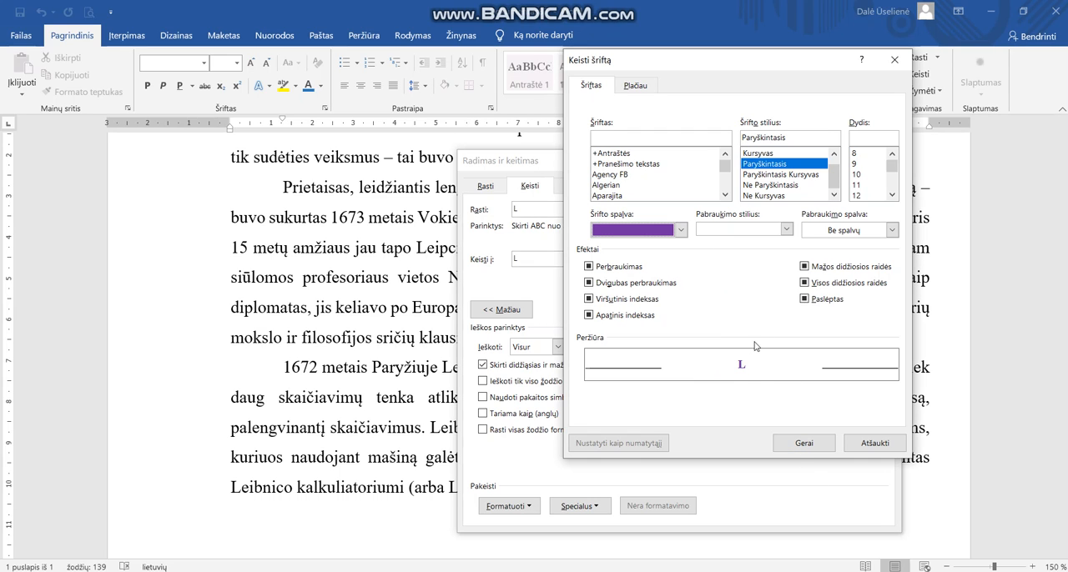
click(803, 446)
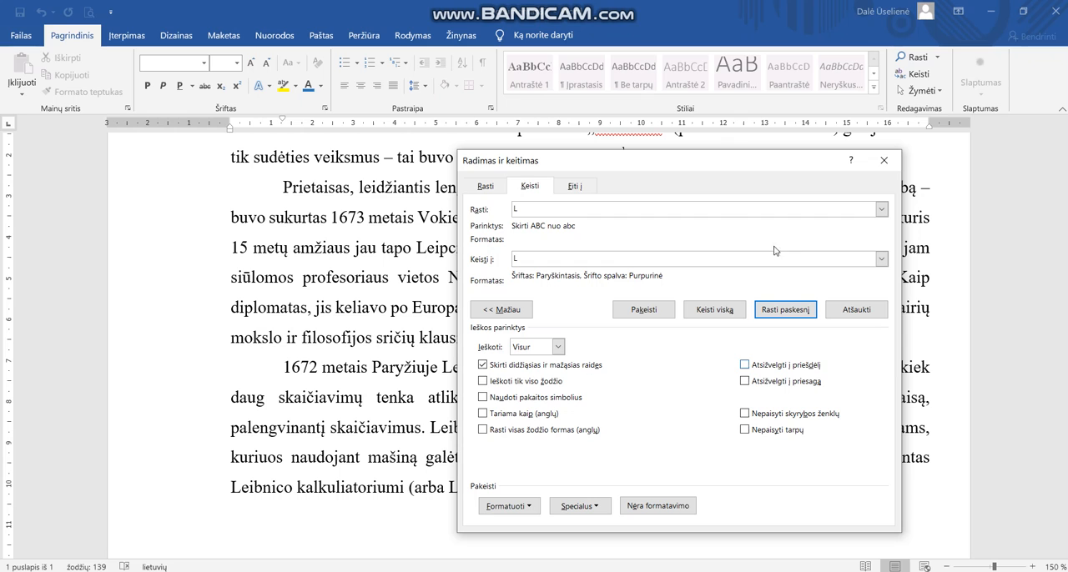
Replace all capital L letters in the document with the formatted version and close the replace dialog.
click(643, 310)
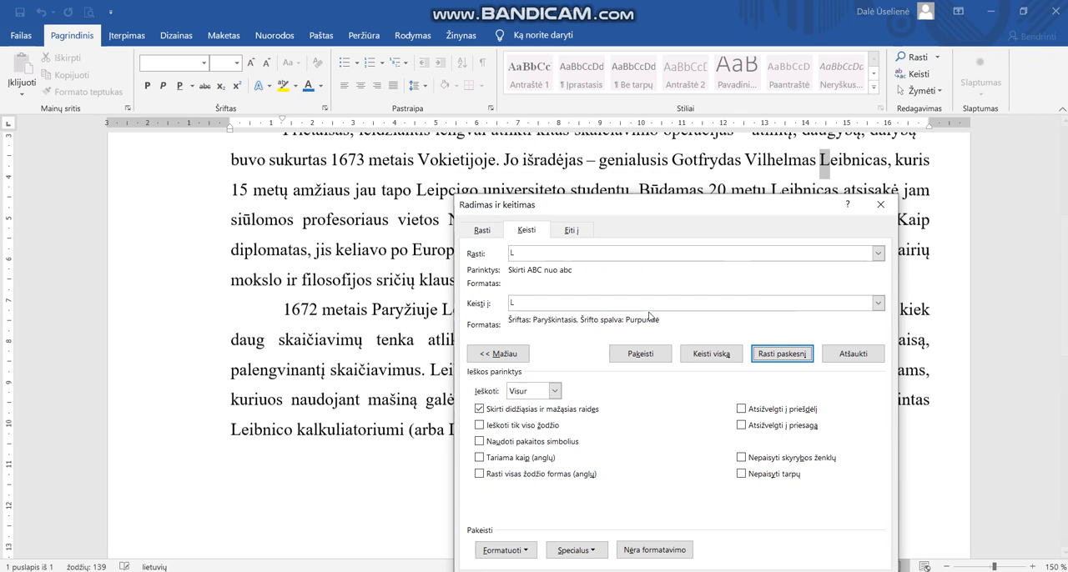
click(714, 355)
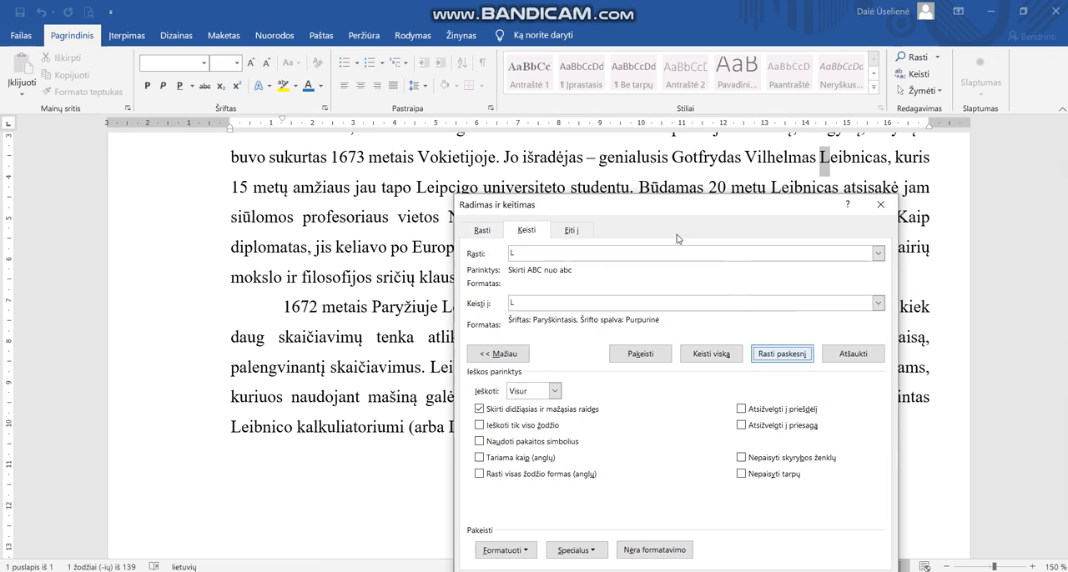
click(711, 354)
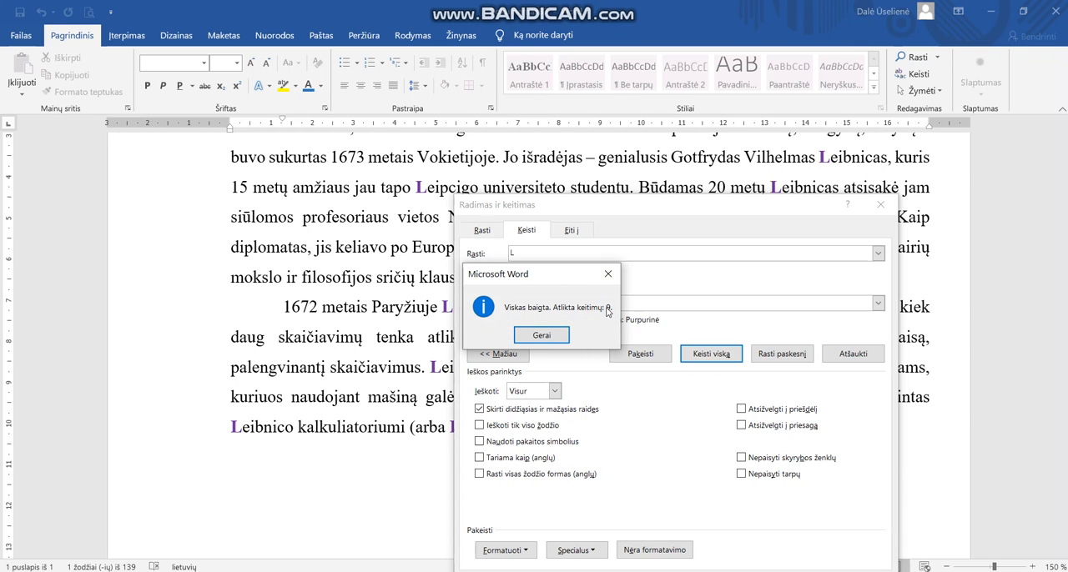
click(542, 336)
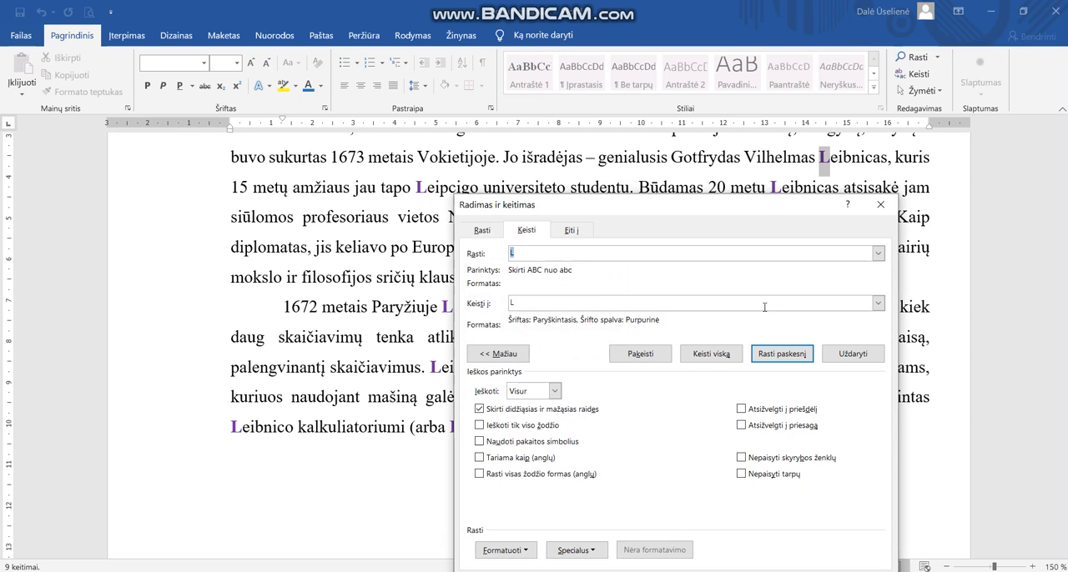
drag(782, 207, 781, 145)
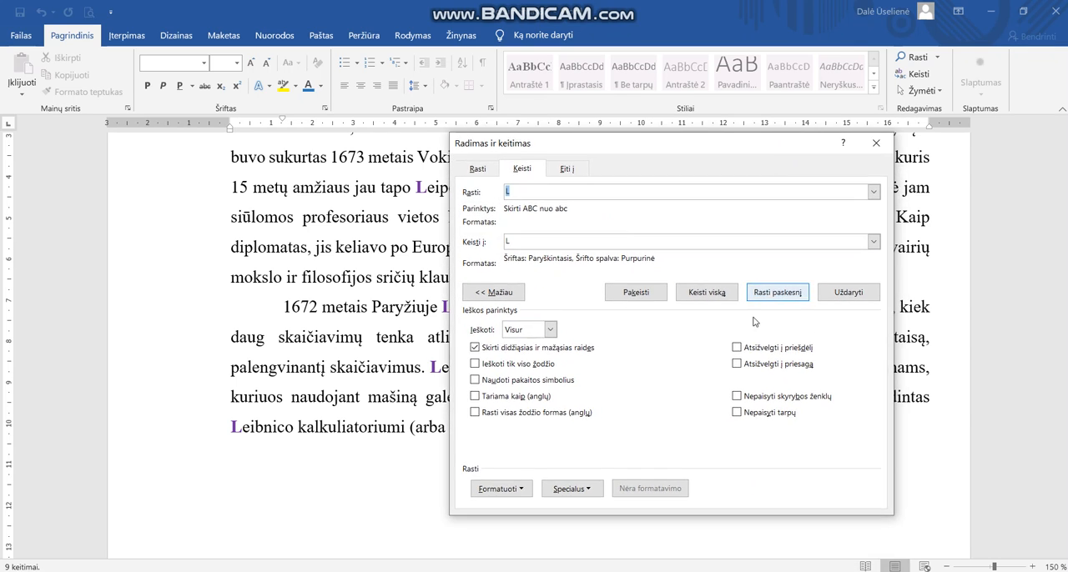
click(881, 142)
scroll(685, 358, up, 3)
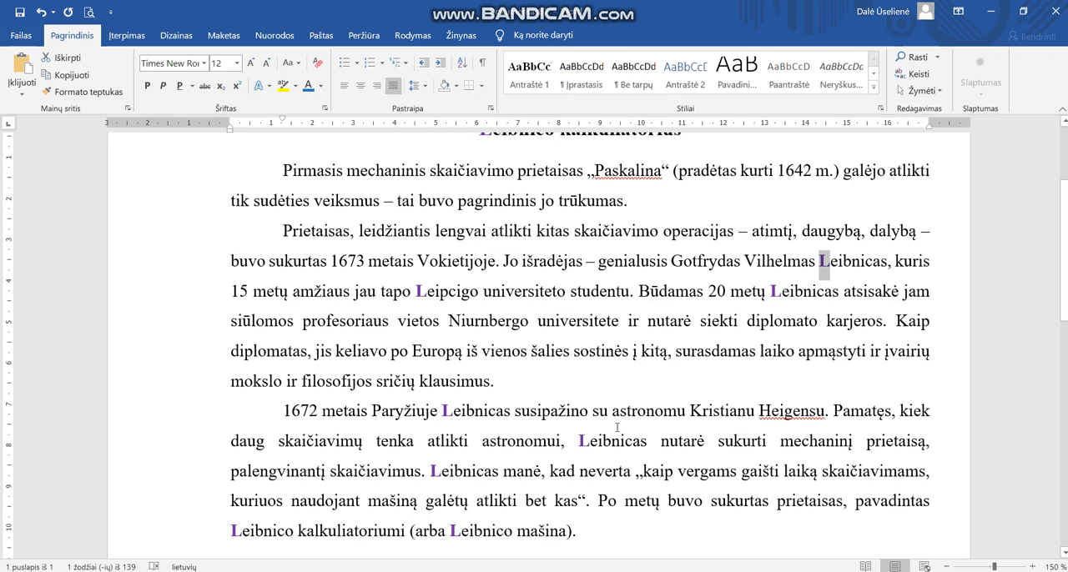
scroll(613, 426, up, 3)
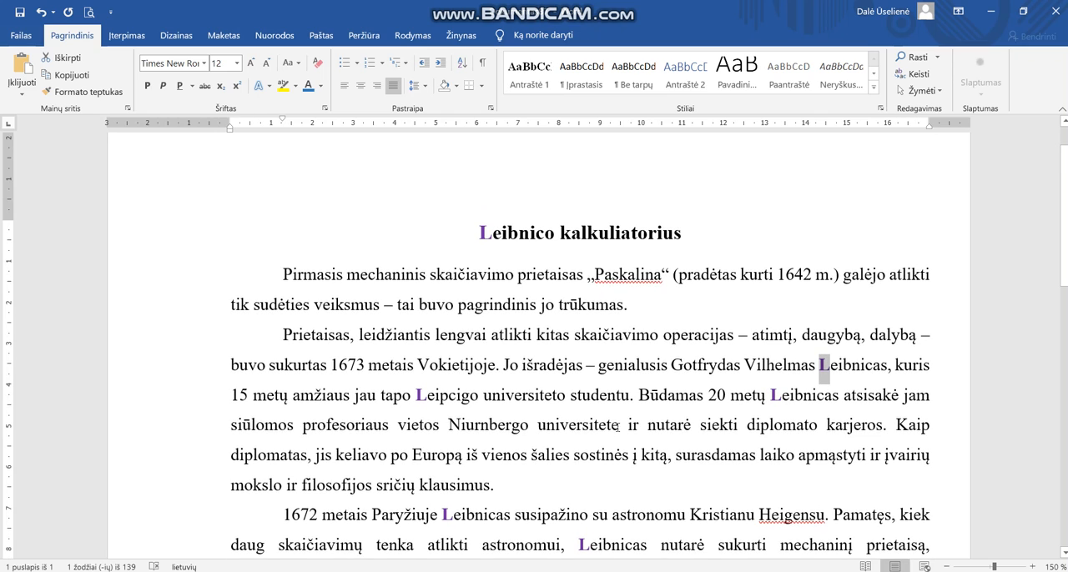